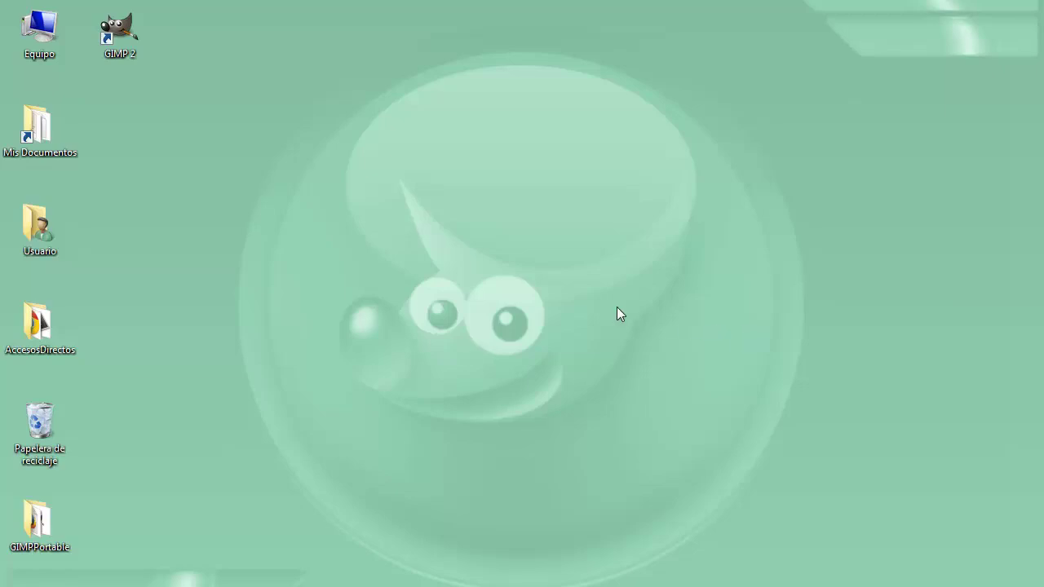
Step: Launch GIMP from the desktop shortcut, close it, then relaunch GIMP 2 from the programs list
double_click(108, 50)
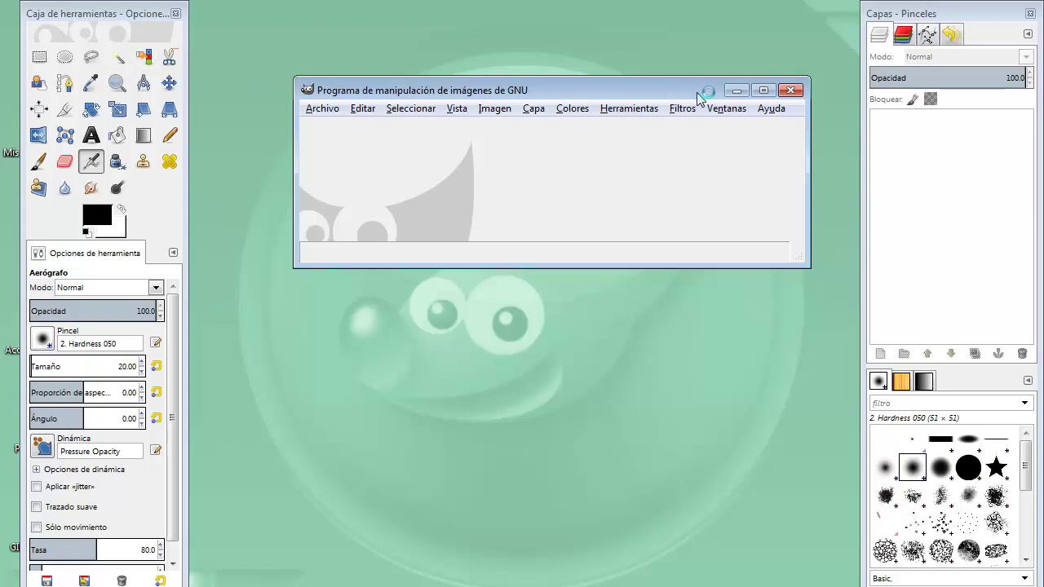
click(796, 93)
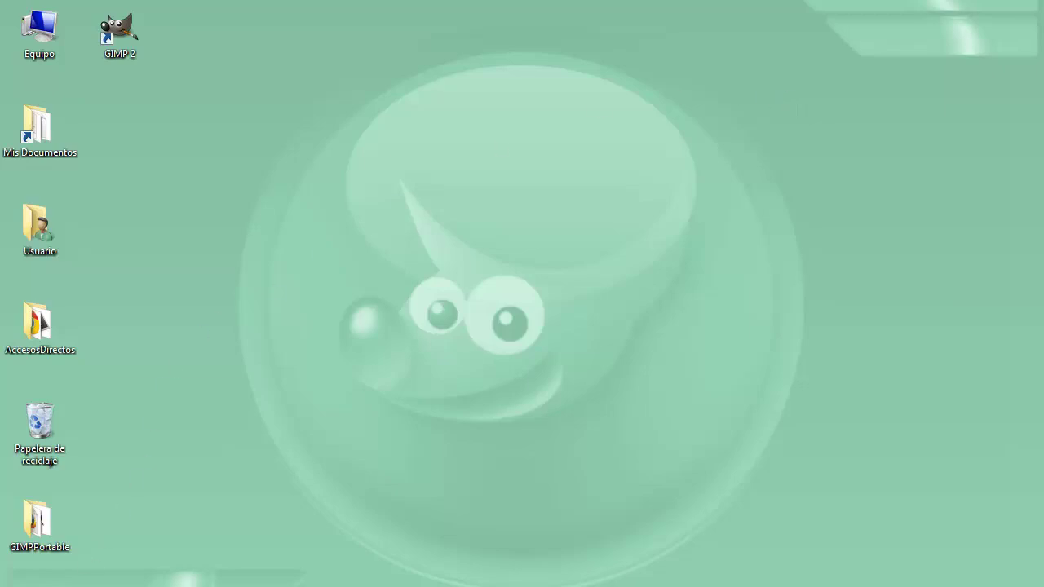
click(18, 584)
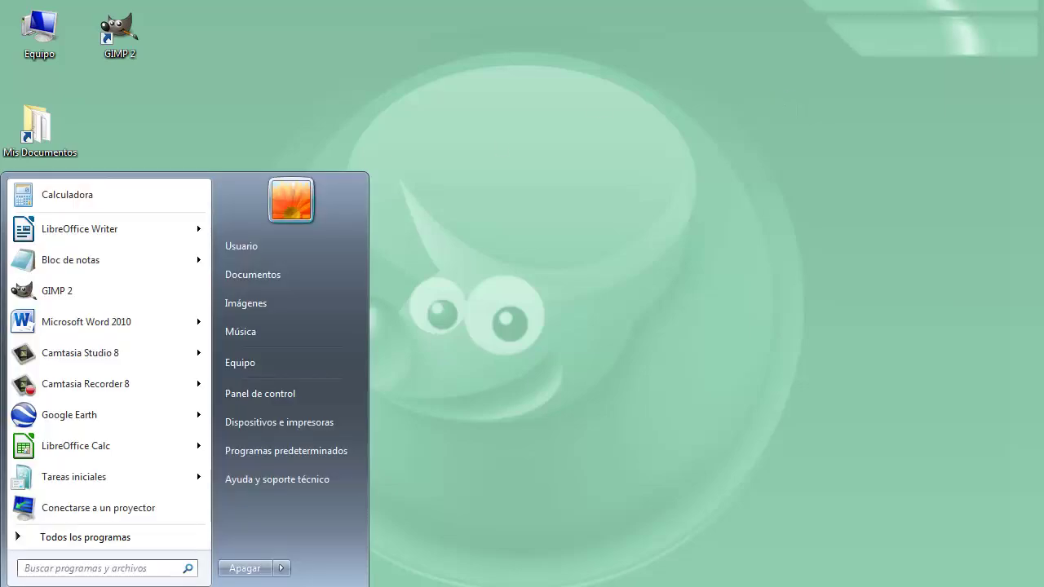
click(58, 290)
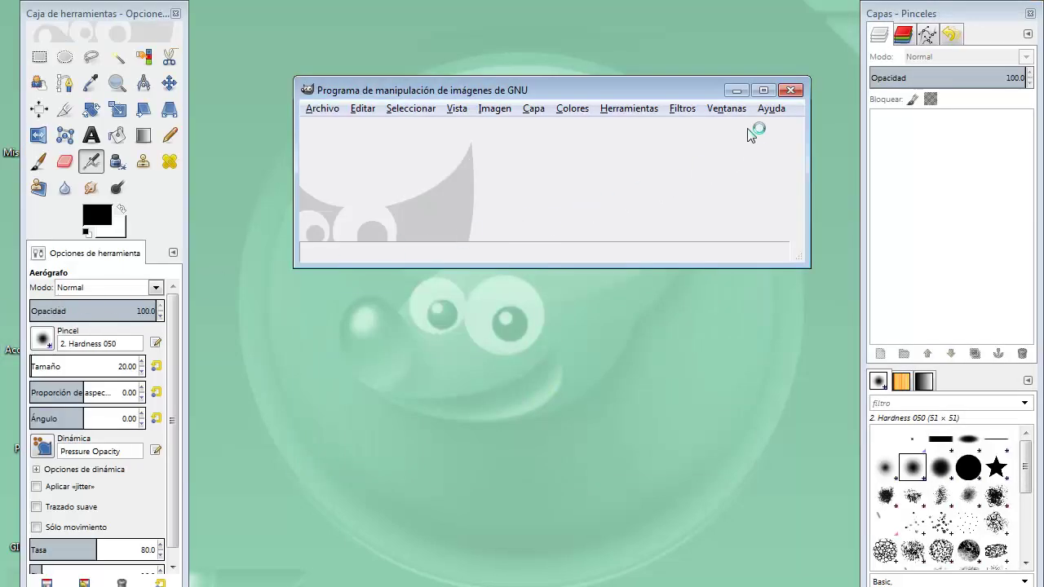
Step: Close GIMP again and relaunch GIMP 2 by searching 'gimp' in the Start menu
click(790, 91)
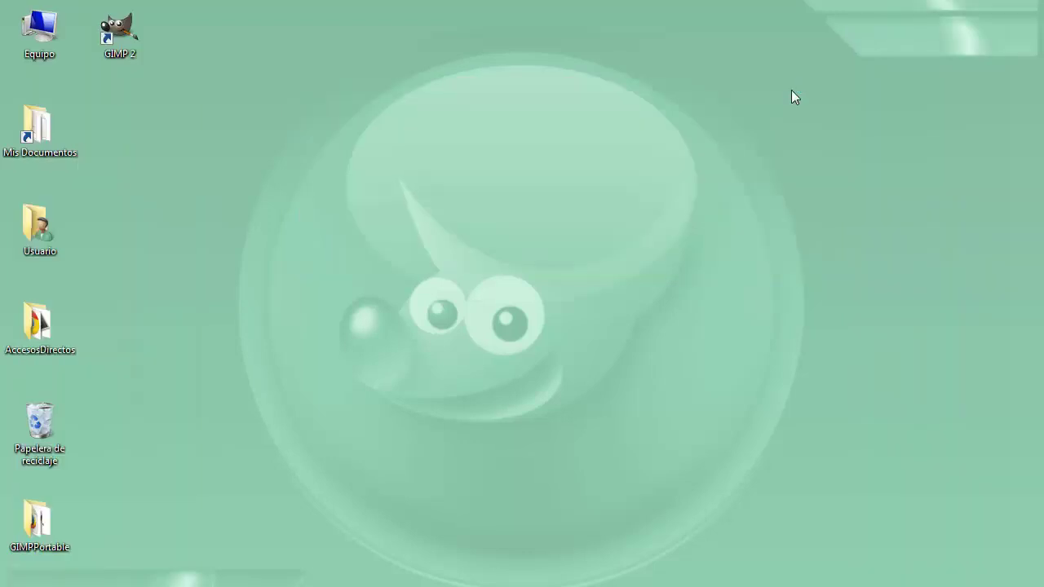
click(21, 583)
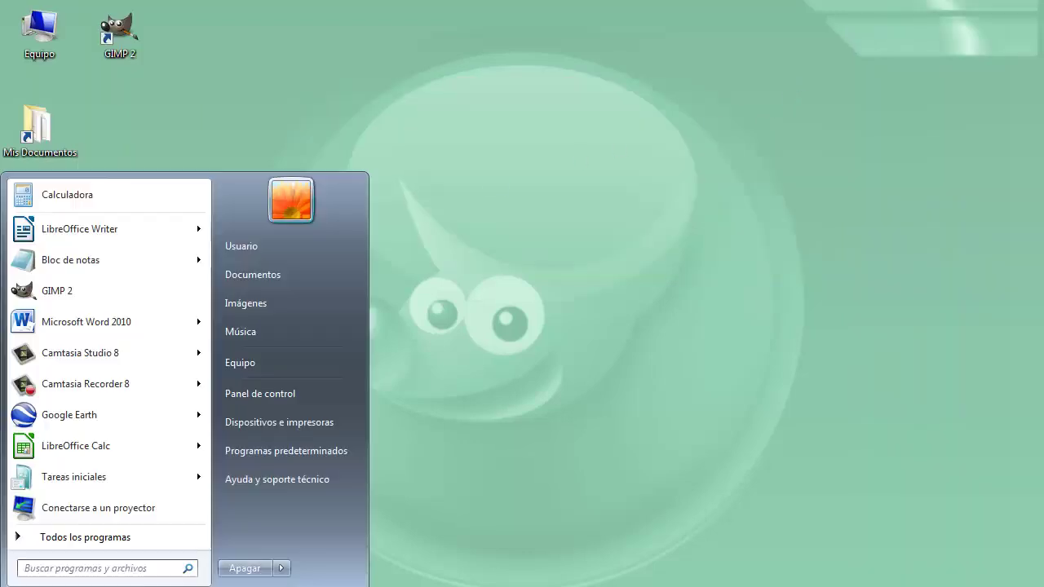
click(33, 566)
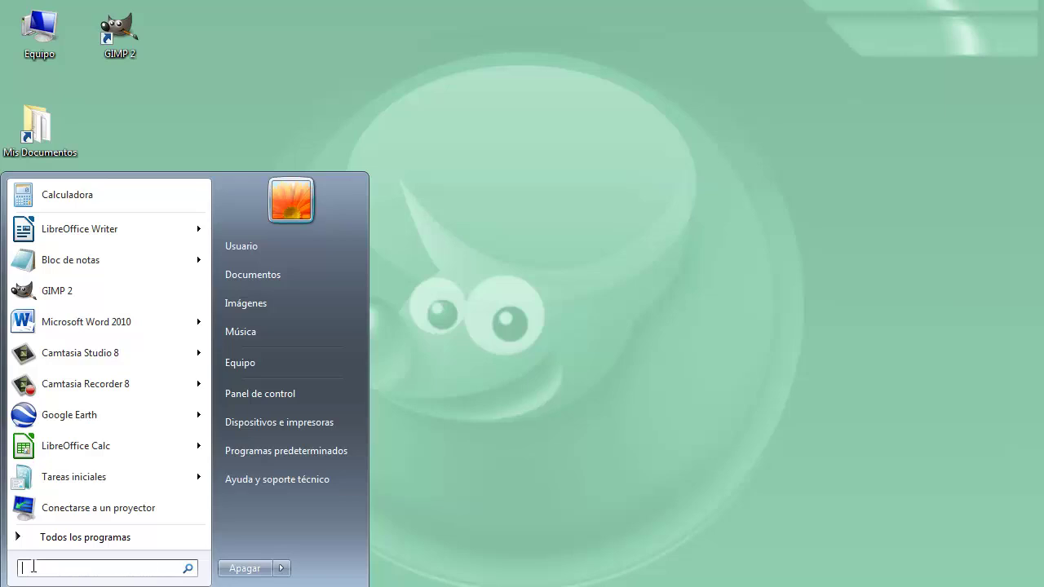
text(gimp)
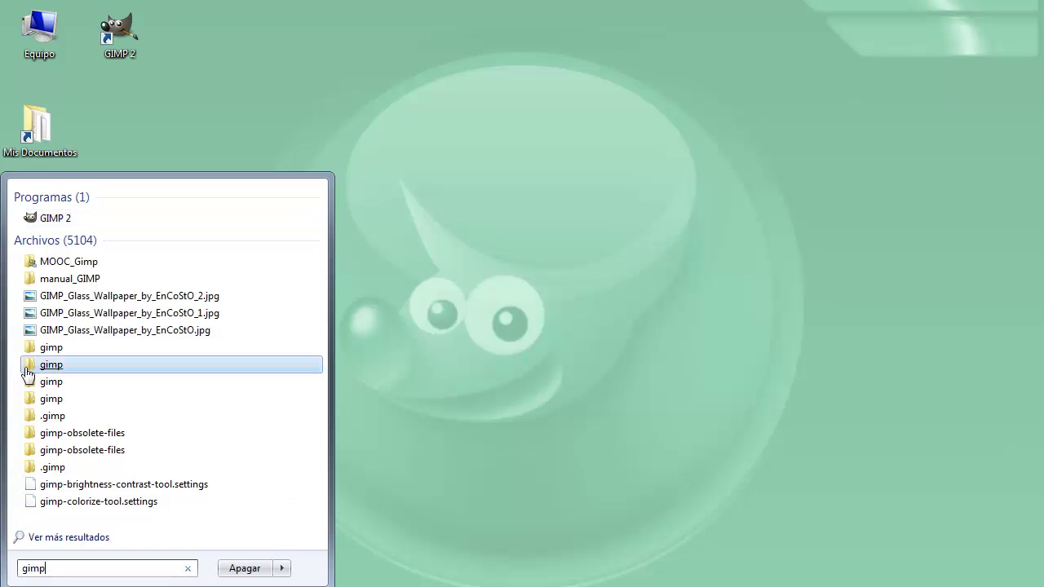
click(60, 218)
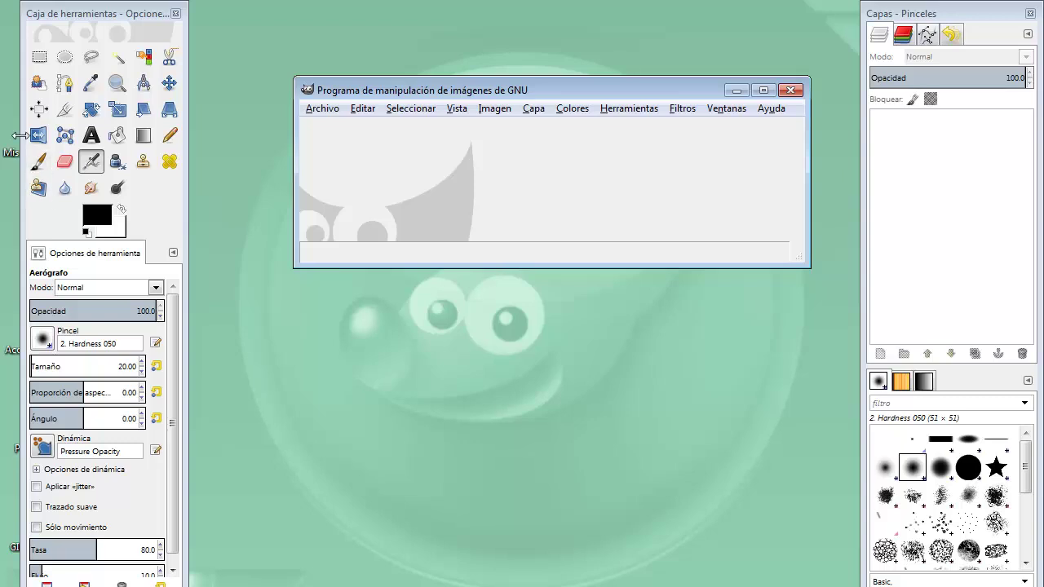
Step: Move the toolbox right off the screen edge, shorten the main window slightly, and browse its menus
mouse_move(93, 14)
mouse_down()
mouse_move(138, 33)
mouse_move(129, 25)
mouse_up()
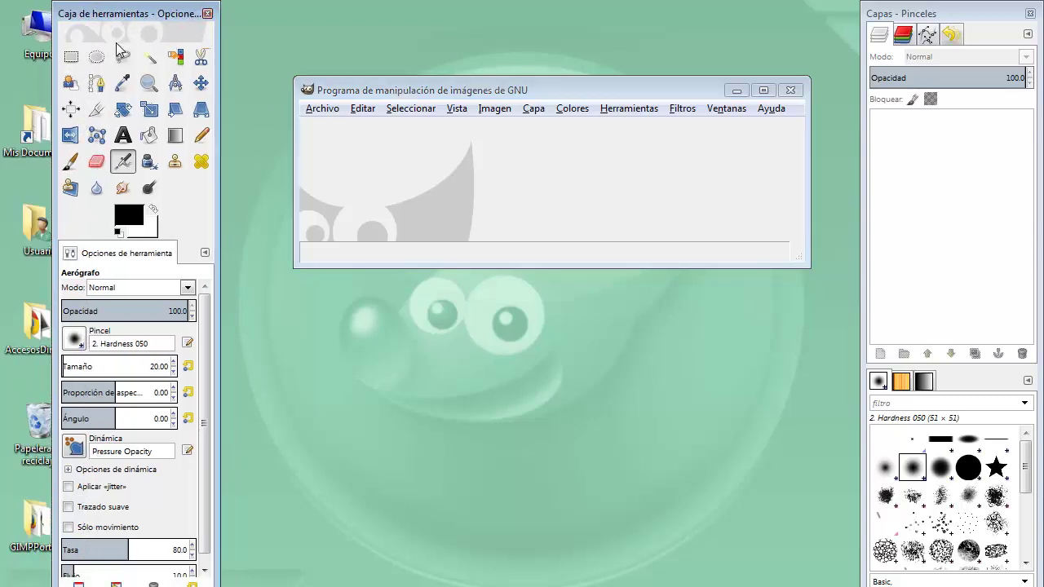
drag(439, 76, 441, 78)
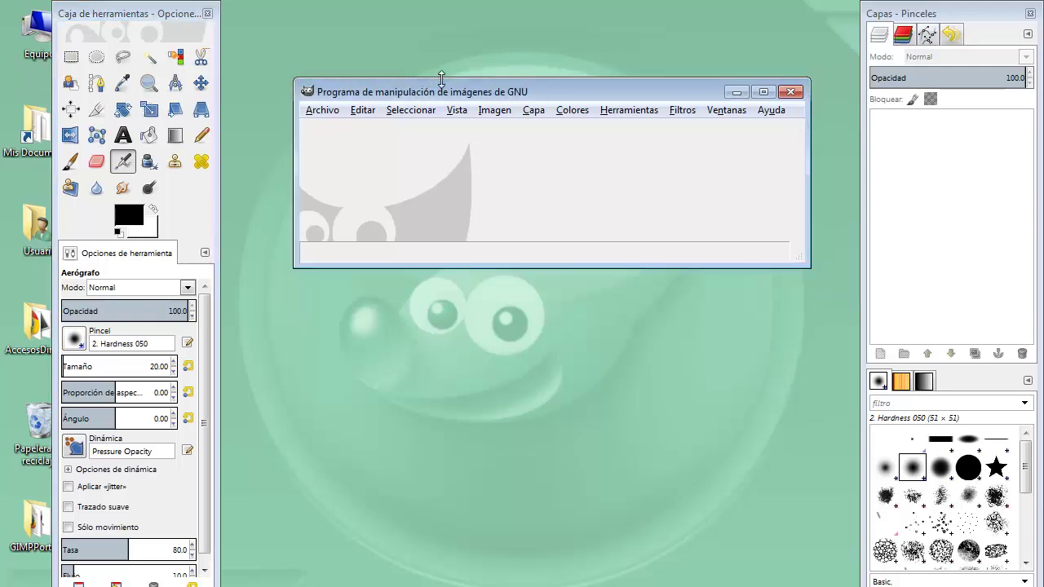
click(320, 115)
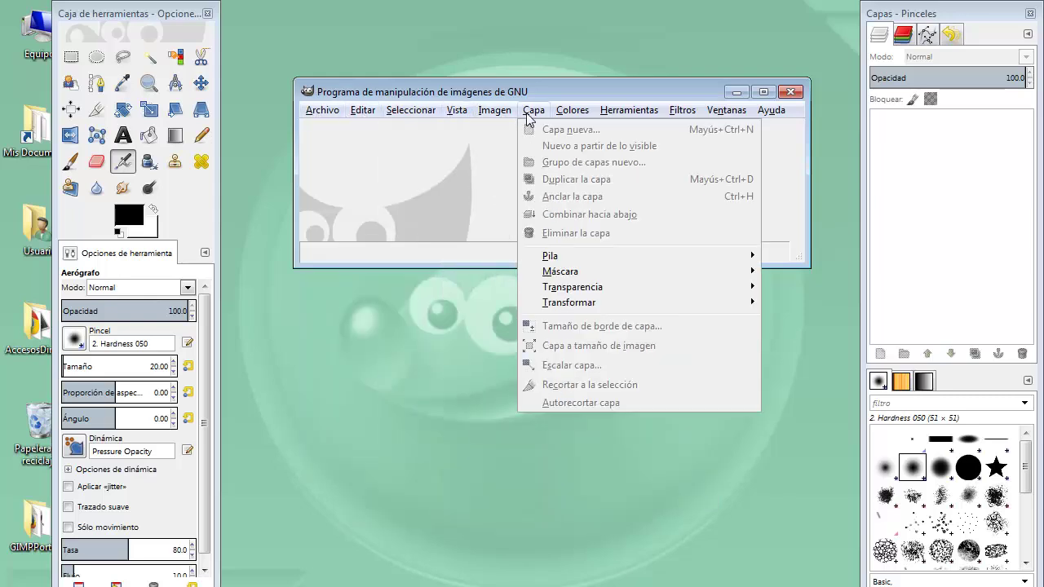
click(607, 92)
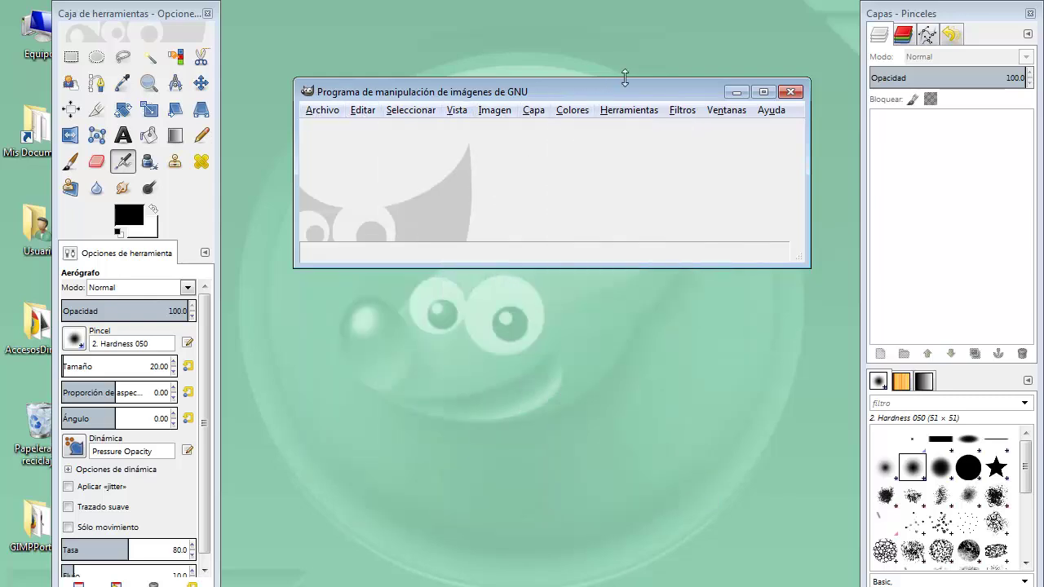
Step: Nudge the layers and brushes dock slightly right and down
click(926, 12)
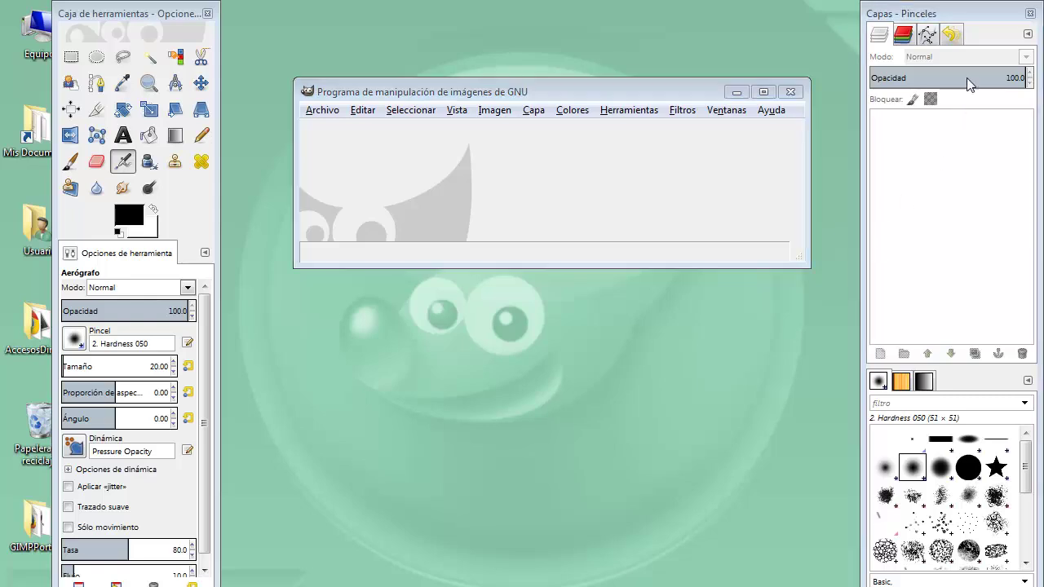
drag(985, 20, 986, 22)
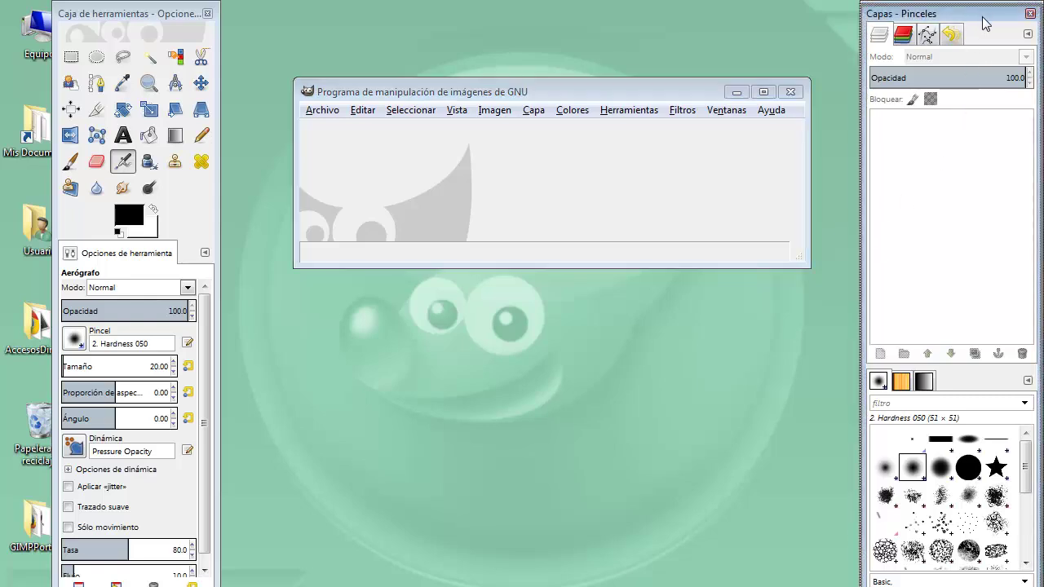
drag(984, 16, 987, 17)
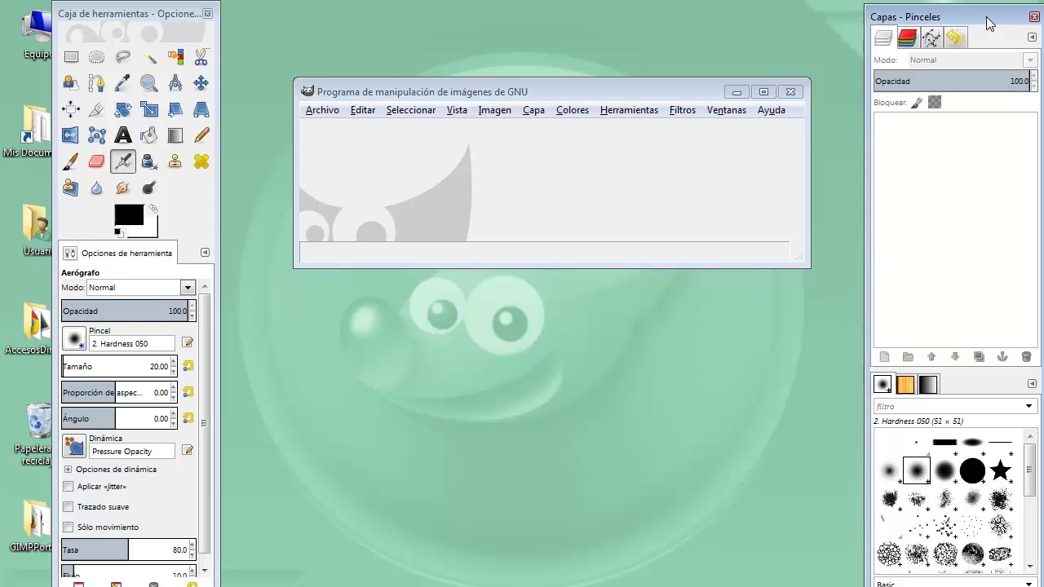
Step: Cycle the upper dock through Channels and Paths to Undo History, and the lower dock through Patterns to Gradients
click(908, 39)
click(932, 41)
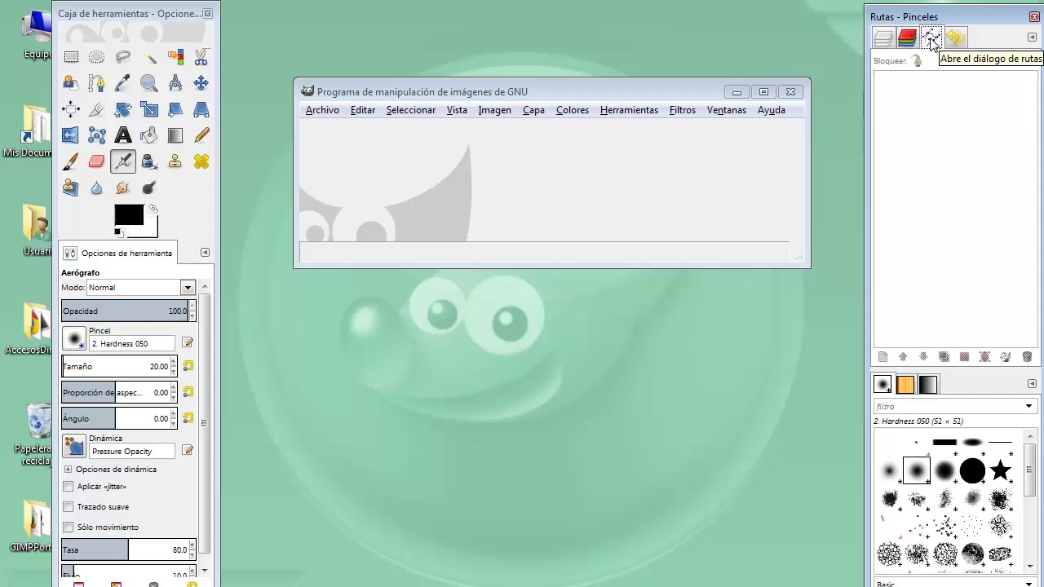
click(954, 41)
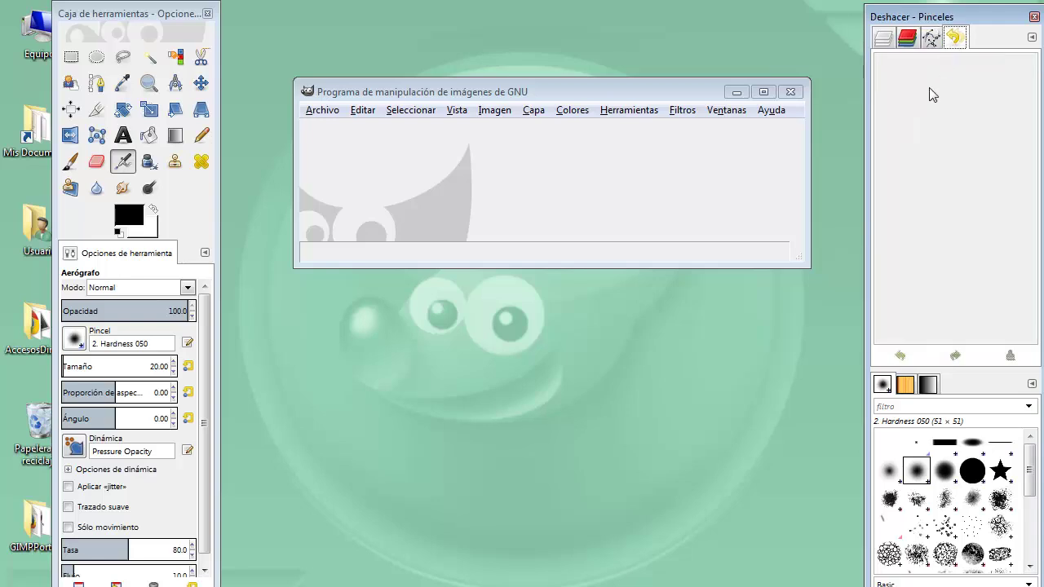
click(907, 387)
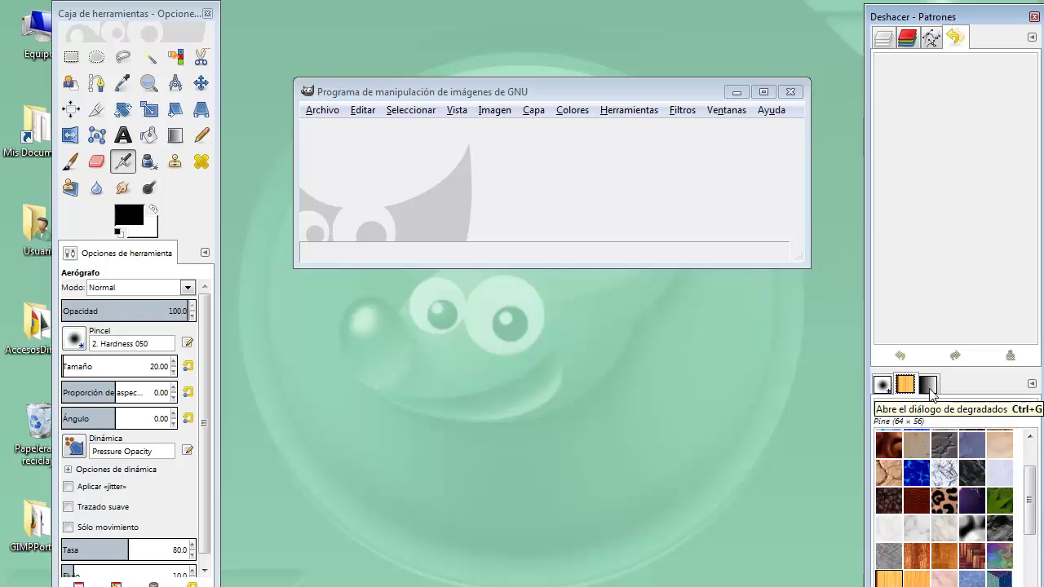
click(930, 387)
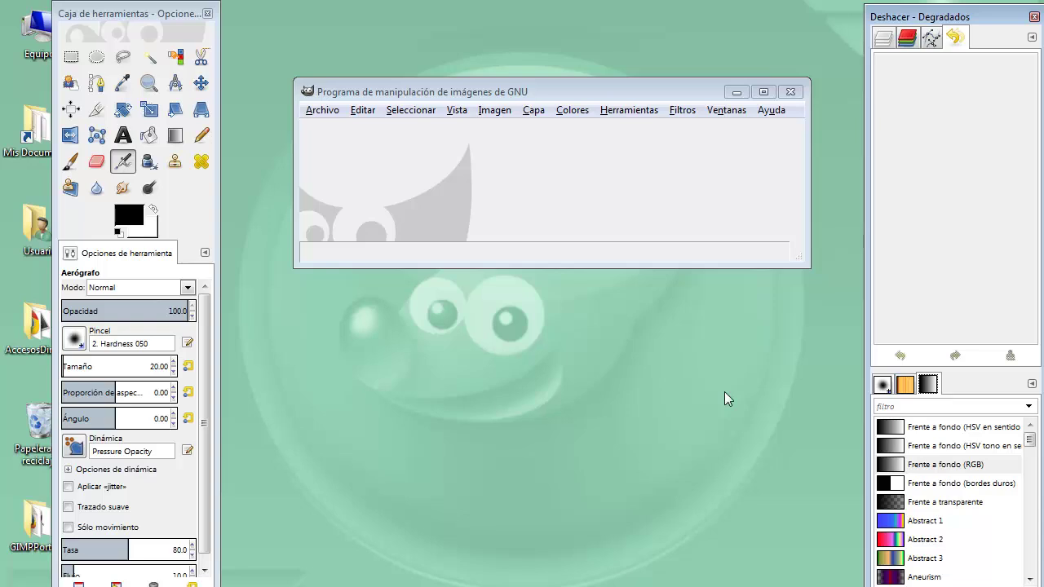
click(727, 110)
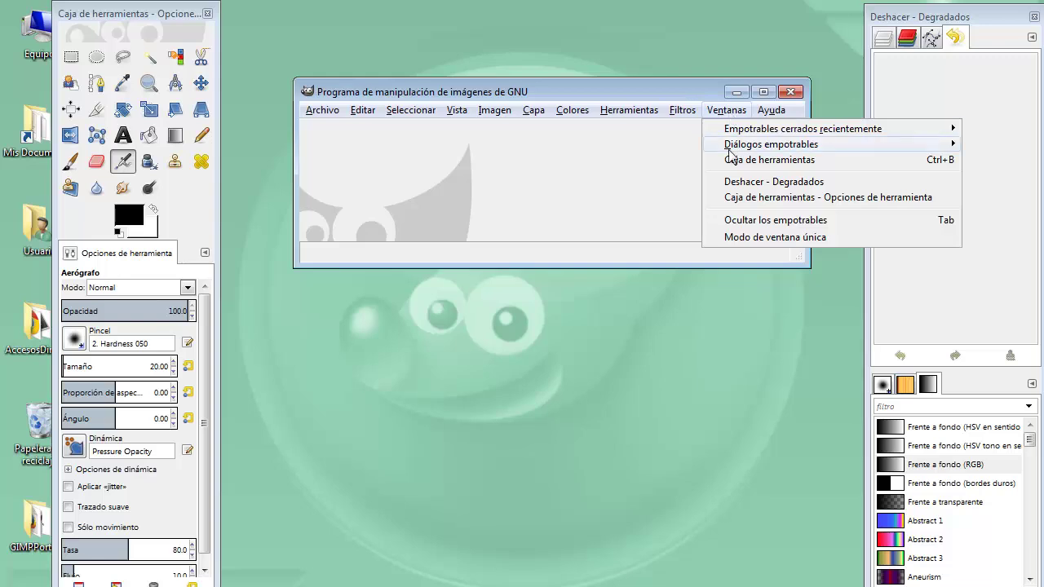
Step: Turn on Modo de ventana única, reposition the window, then turn it back off
click(756, 238)
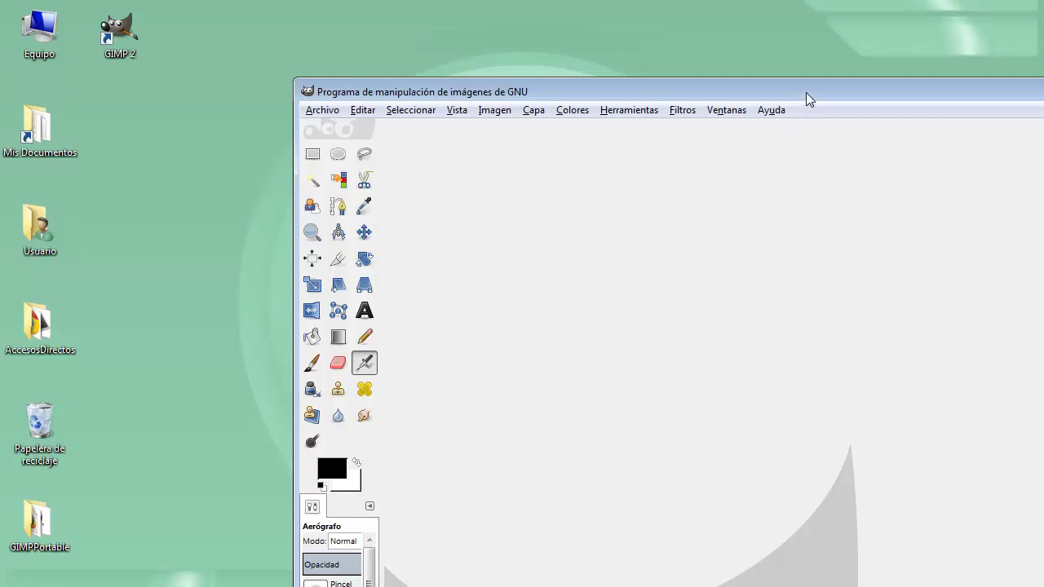
drag(806, 92, 572, 32)
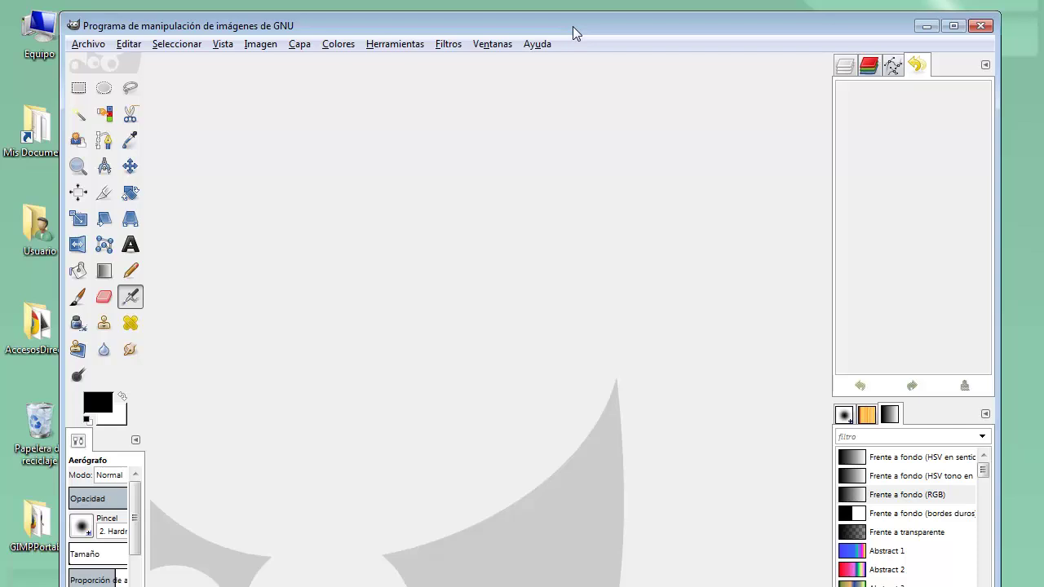
click(496, 46)
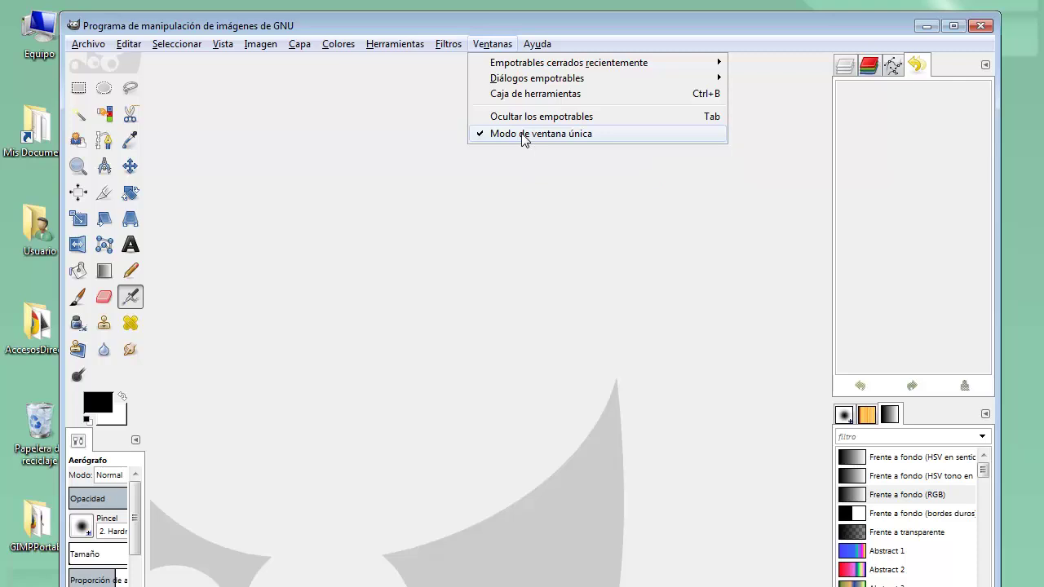
click(523, 134)
Step: Centre the image window, move the toolbox right, and widen it so tool options fit
drag(449, 25, 682, 84)
drag(45, 15, 147, 25)
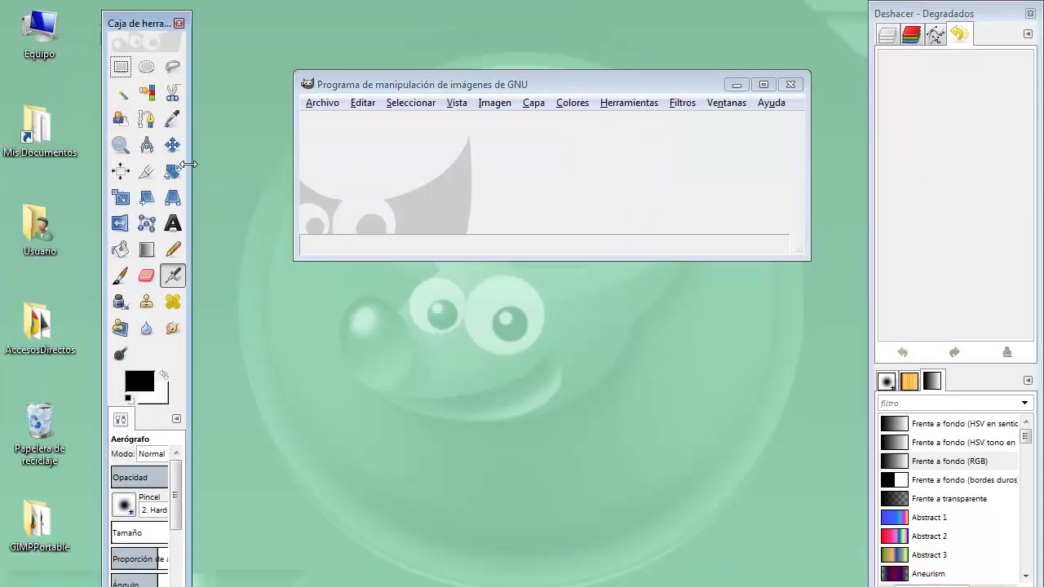
drag(190, 163, 283, 163)
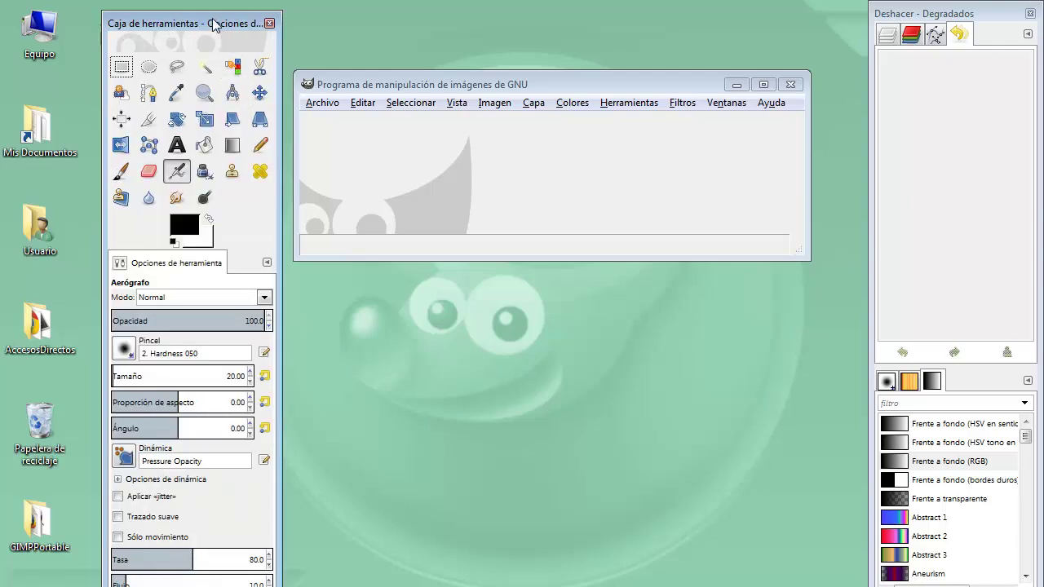
drag(219, 19, 213, 20)
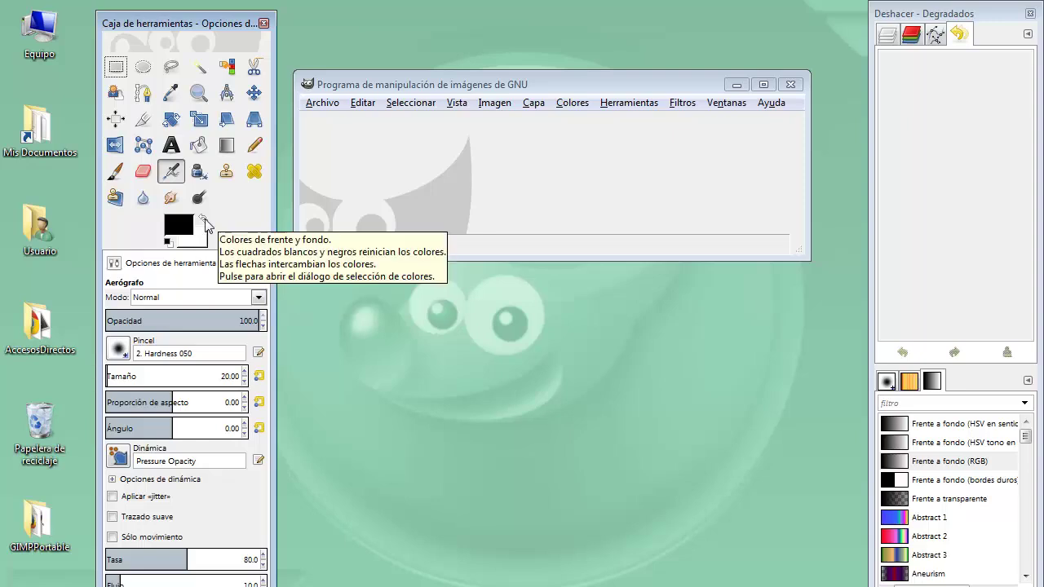
click(203, 222)
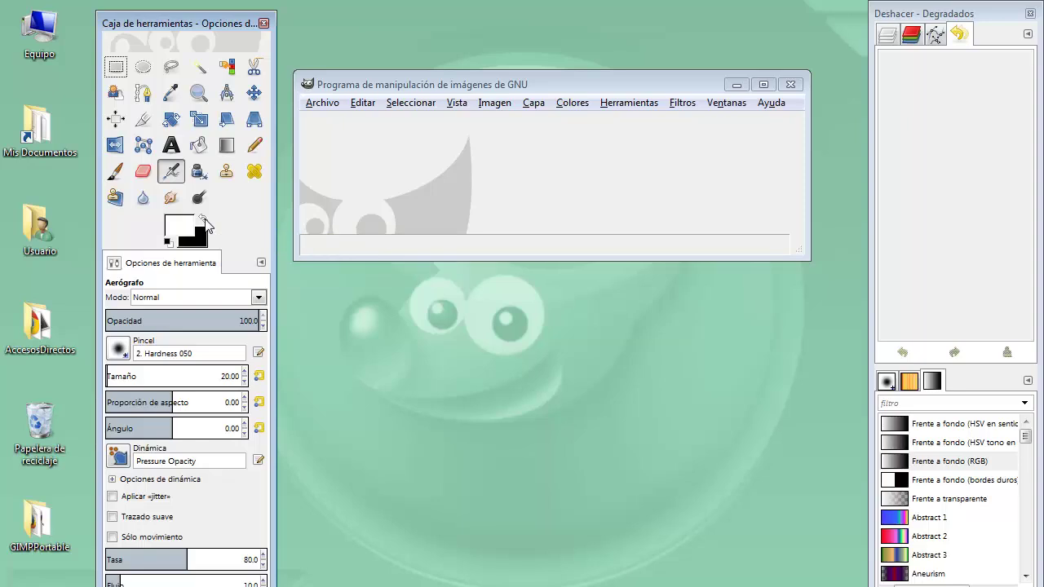
click(205, 221)
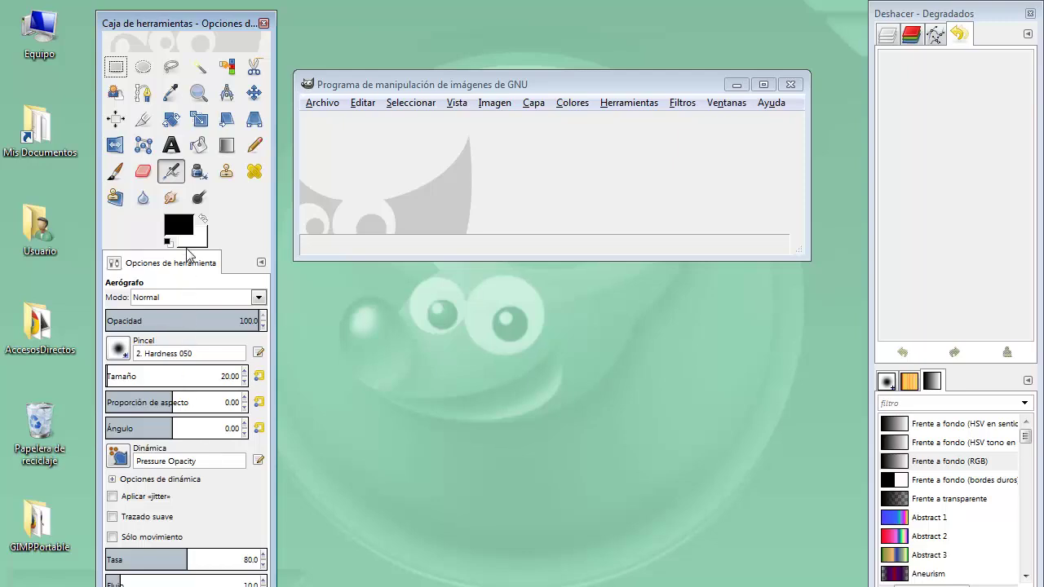
Step: Try the Text, Transform, Color Picker, Free Select and Ellipse Select tools, ending on Rectangle Select
click(172, 145)
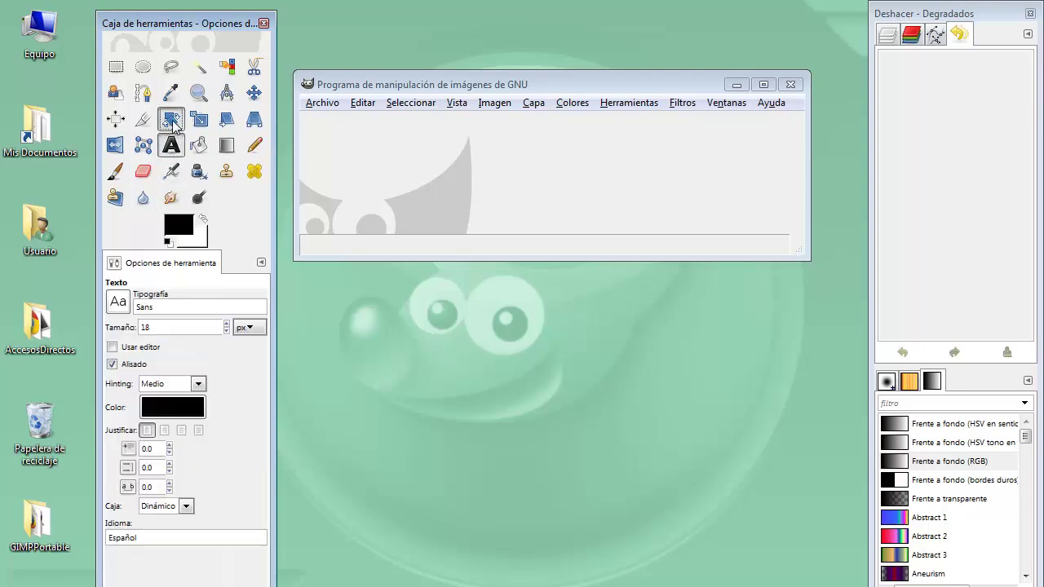
click(172, 120)
click(170, 92)
click(169, 70)
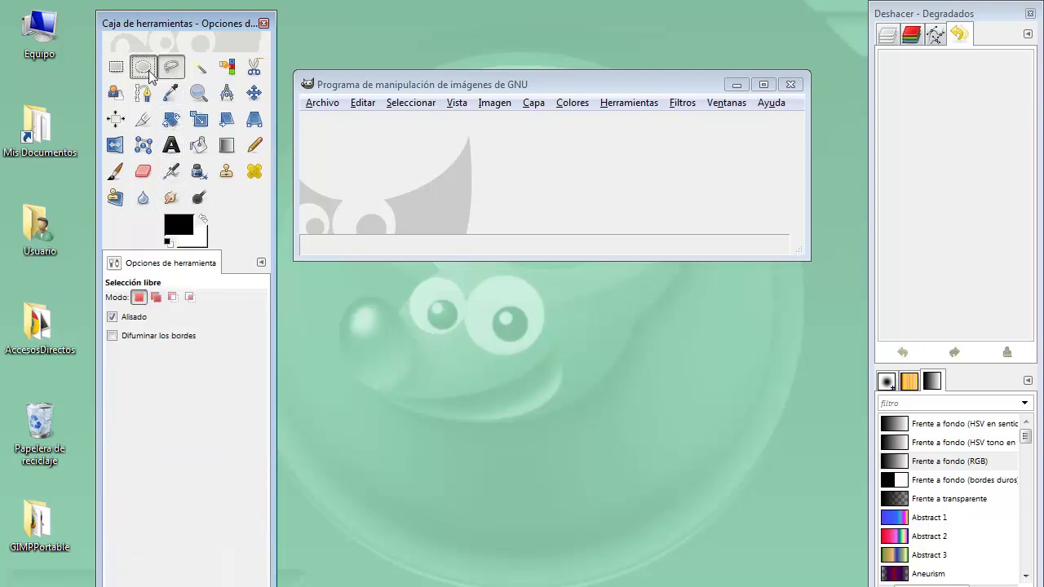
click(149, 75)
click(117, 72)
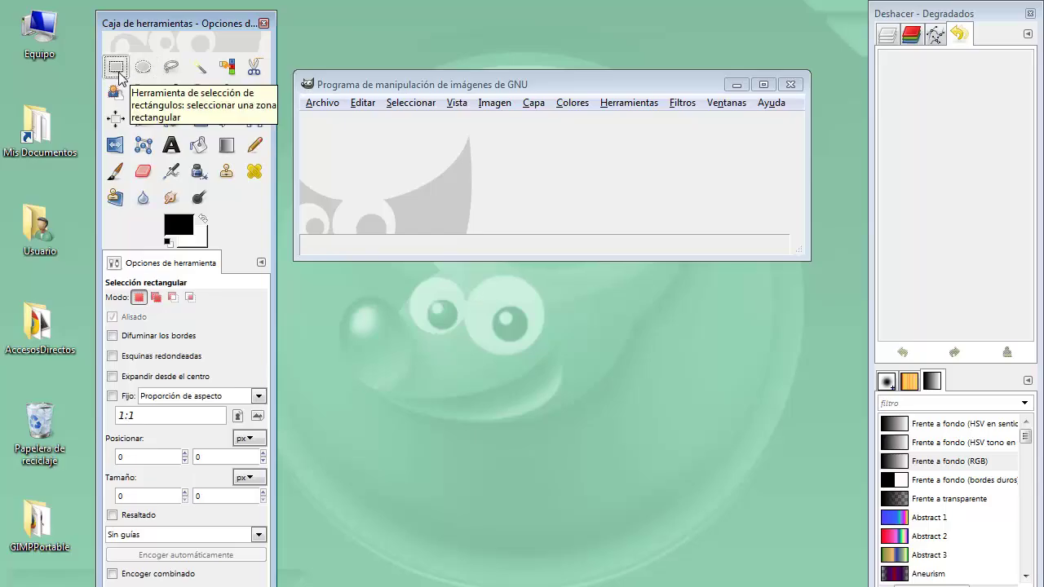